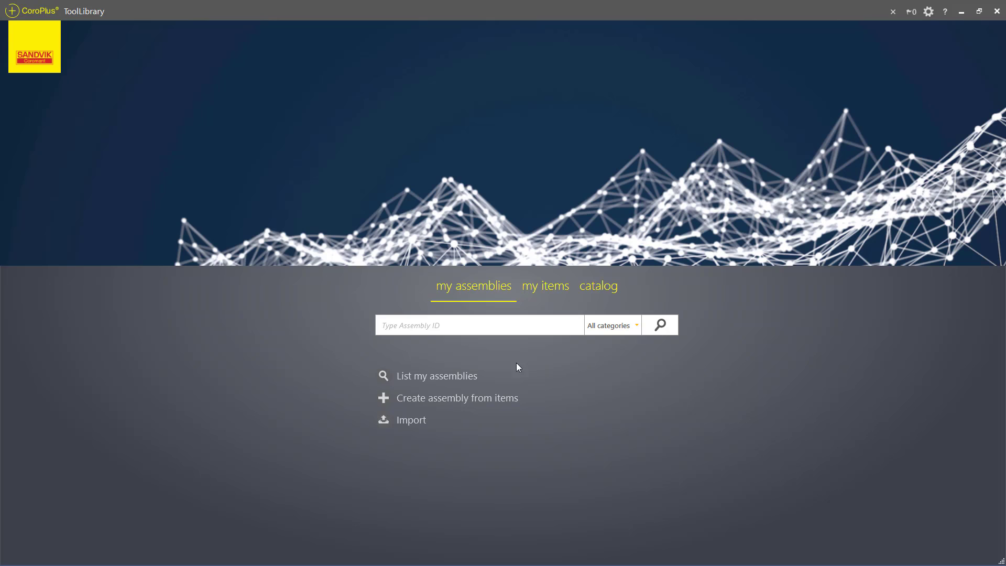
Create a new assembly, Assembly00004, from library items on the my assemblies tab
click(461, 398)
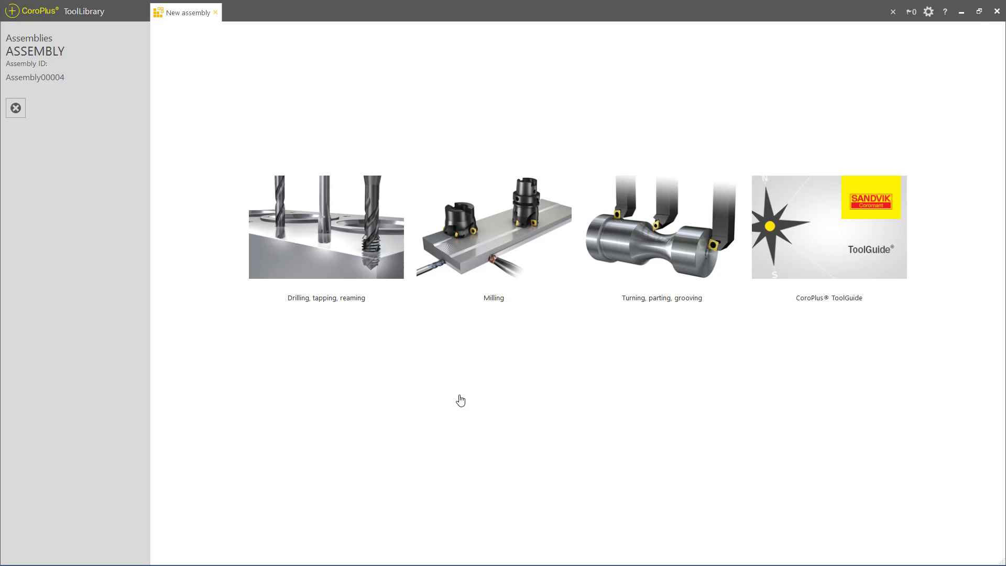
Choose Milling as the category and add the 393.15-16 03 ER collet
click(488, 277)
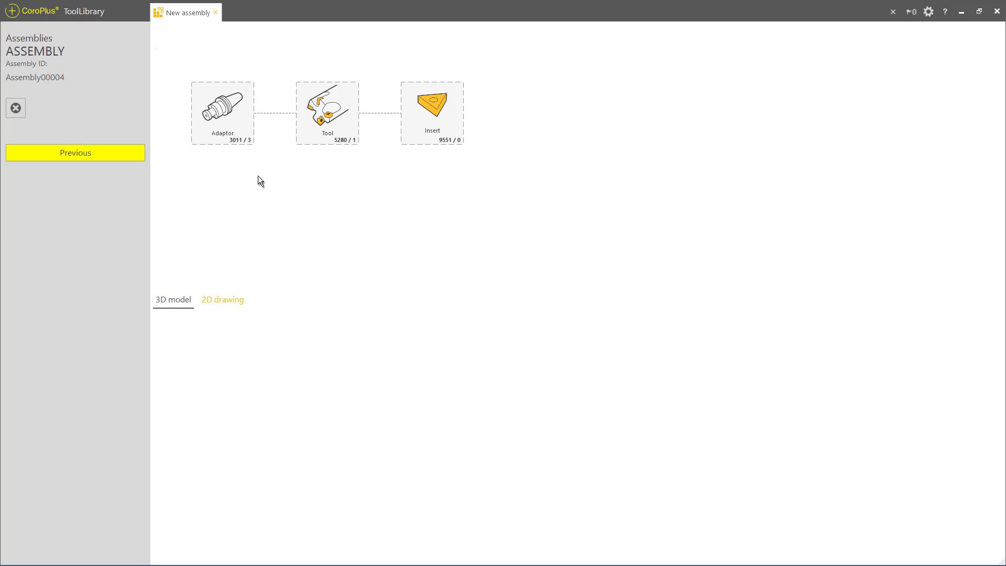
click(222, 116)
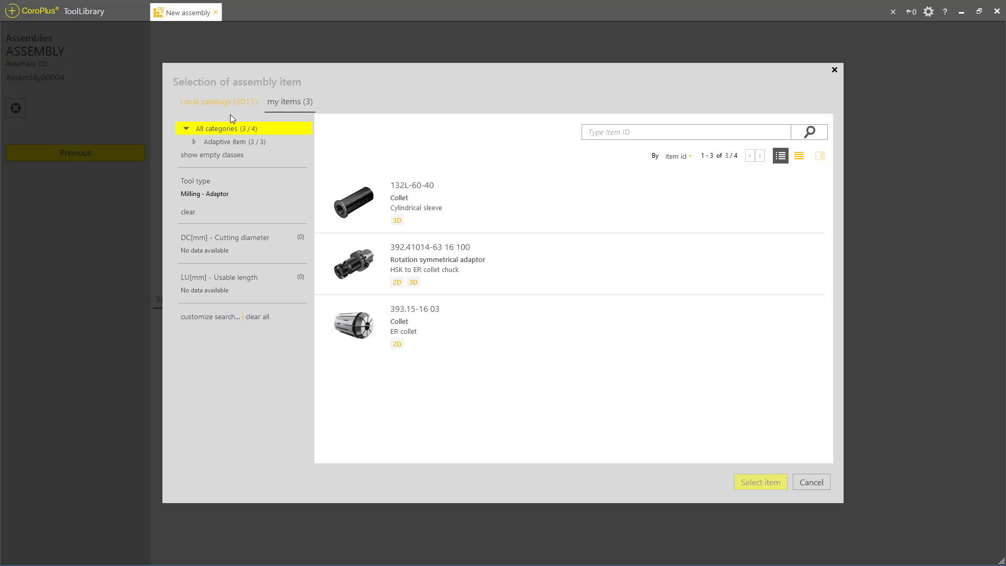
double_click(359, 310)
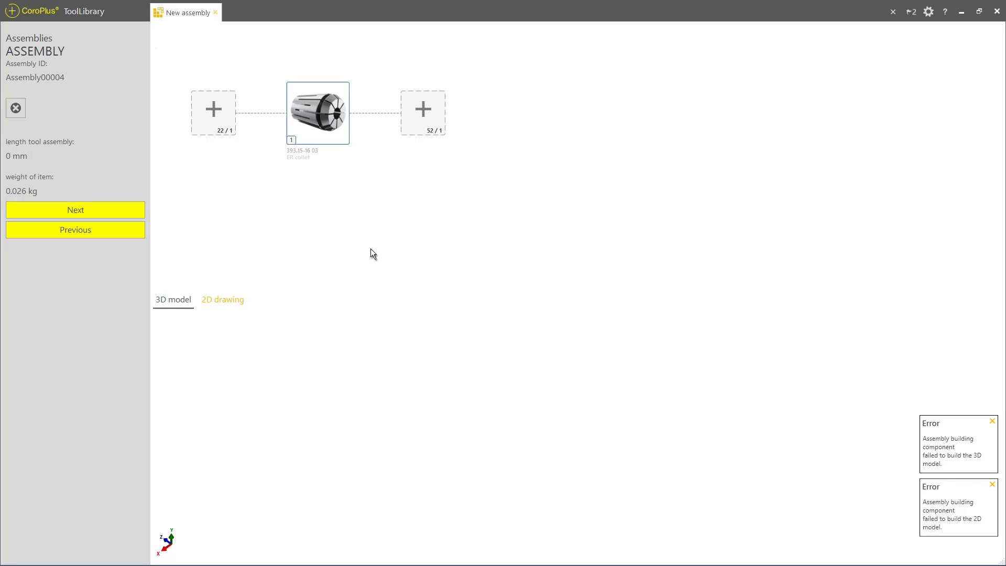
Add the 392.41014-63 16 100 adaptor before the collet and the 1B230-0200-XA cutter after it
click(215, 127)
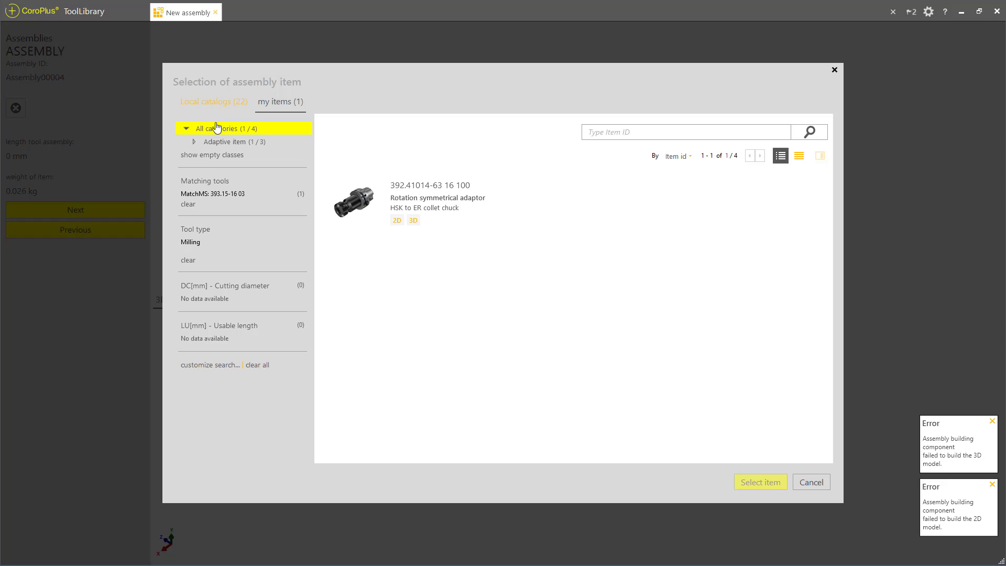
double_click(353, 196)
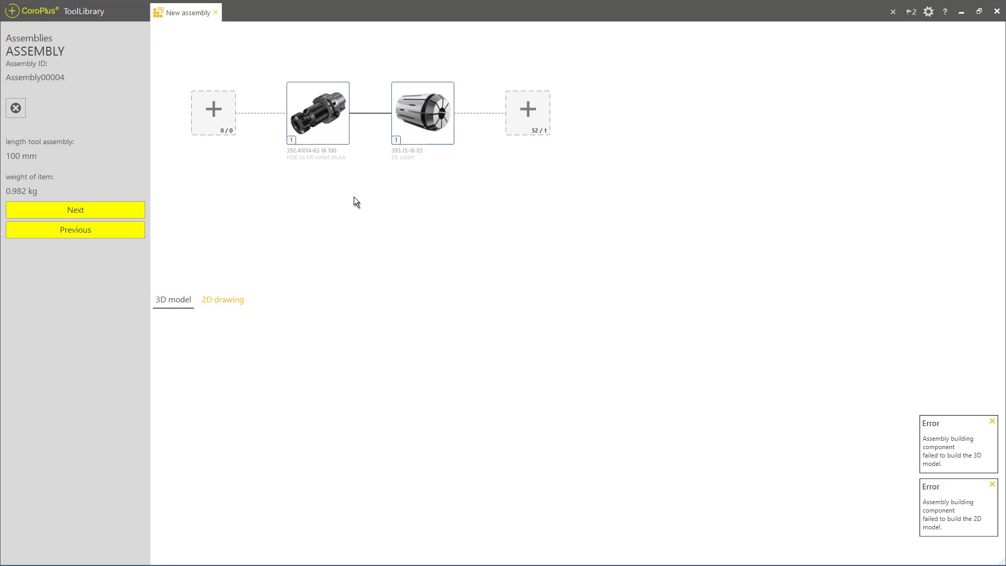
click(519, 127)
double_click(421, 211)
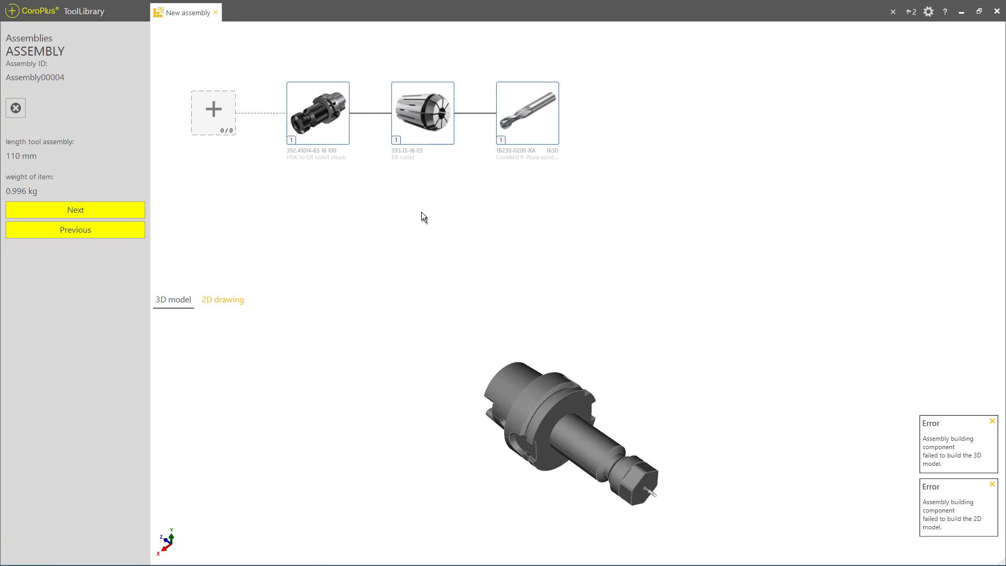
click(118, 217)
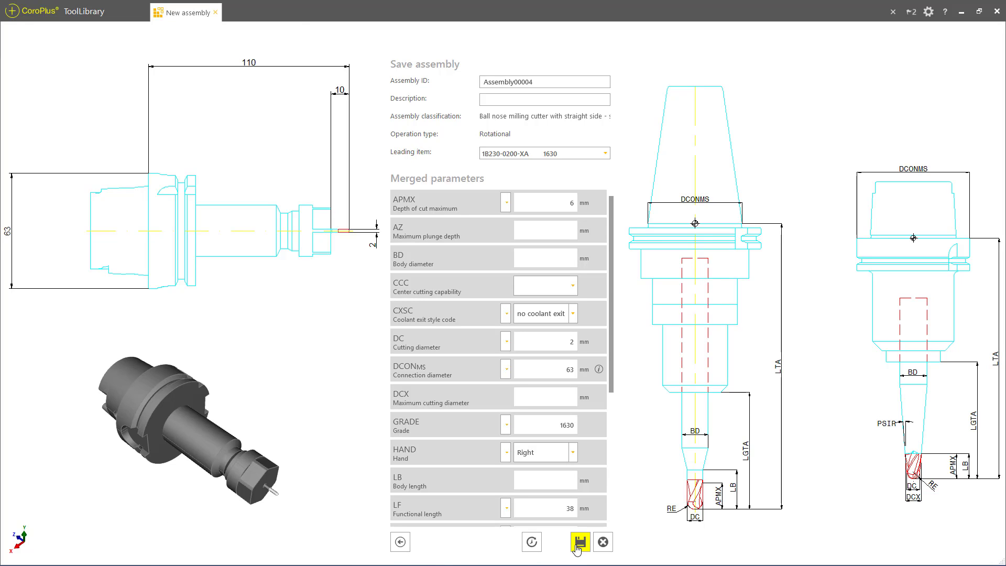
Save the collet chuck, collet and cutter assembly as Assembly00004
click(579, 542)
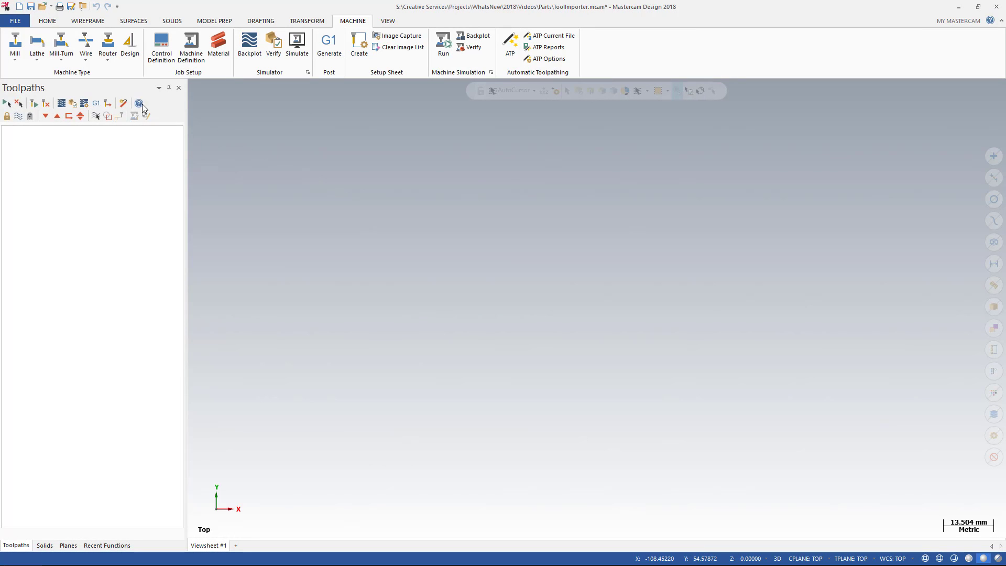
Load the default mill machine, then open the CoroPlus importer from Tool Manager
click(20, 60)
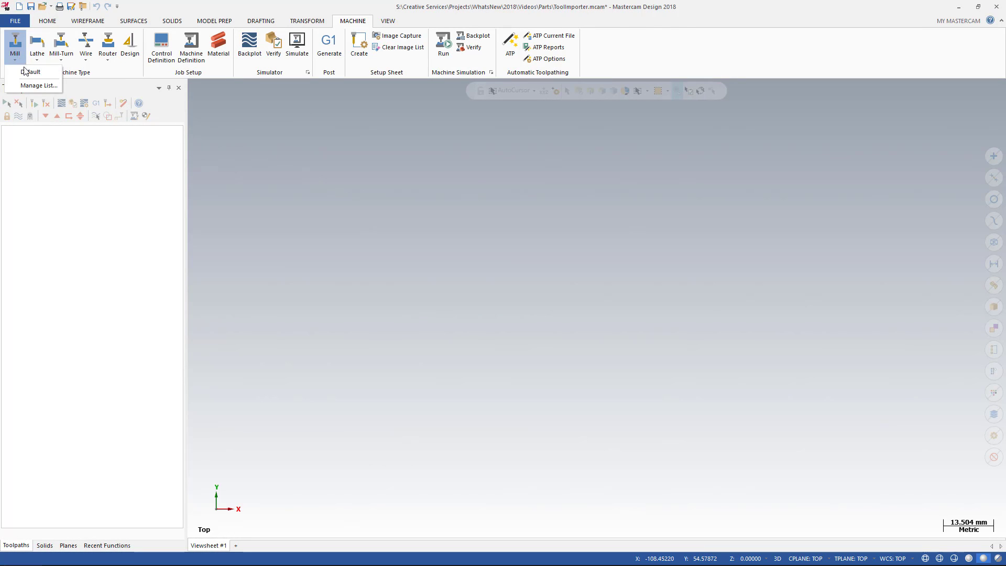
click(27, 71)
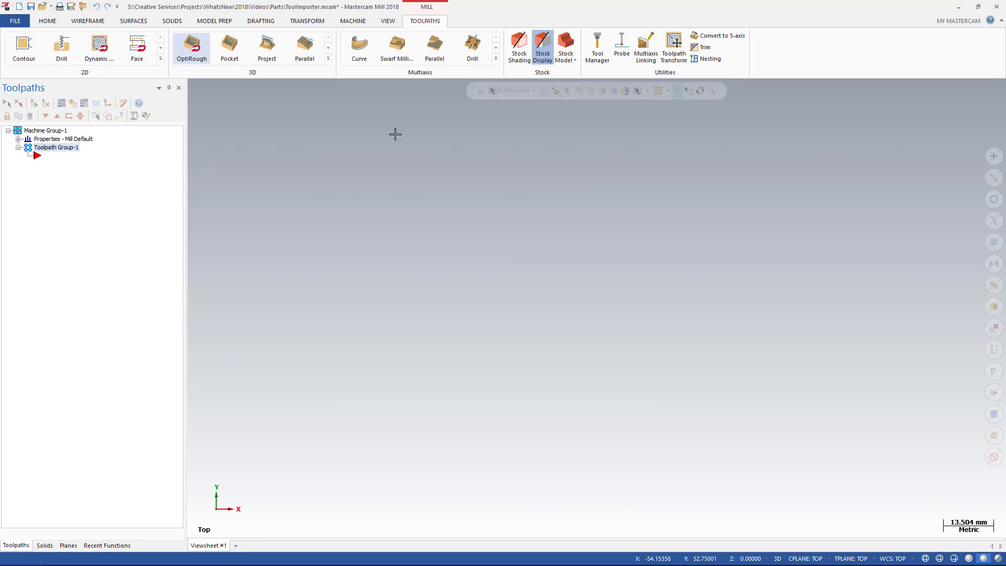
click(594, 58)
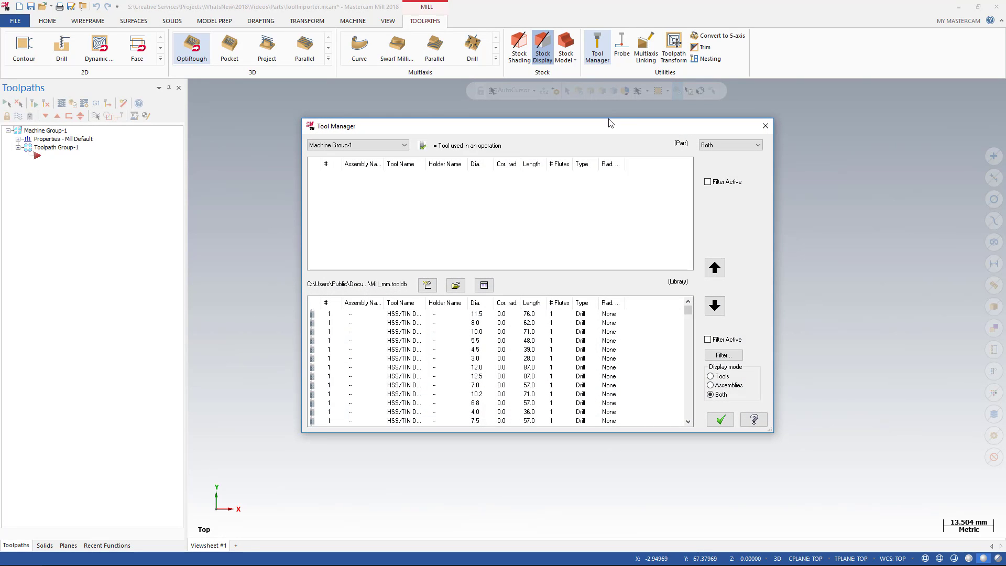
right_click(521, 196)
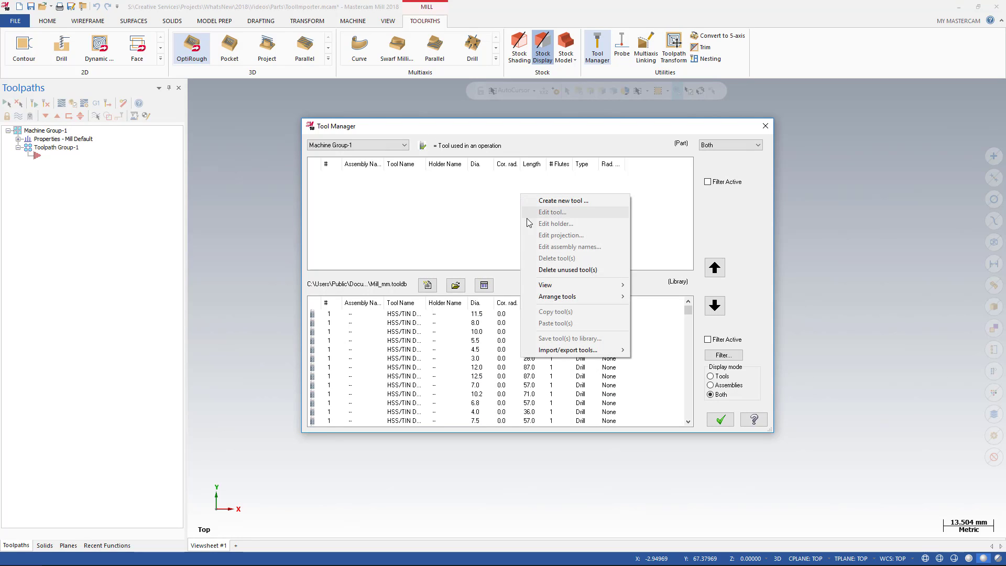
click(579, 351)
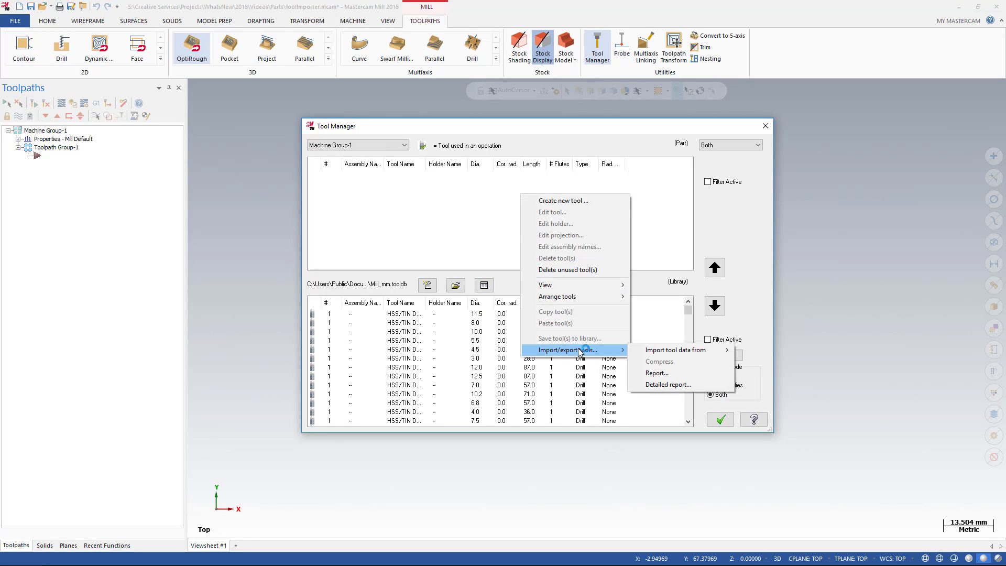
mouse_move(676, 350)
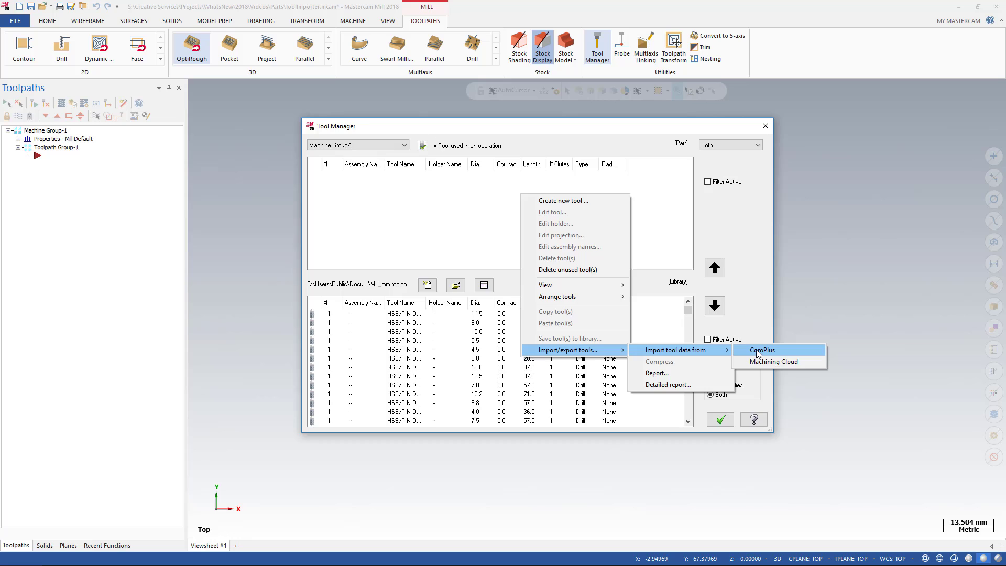
click(757, 354)
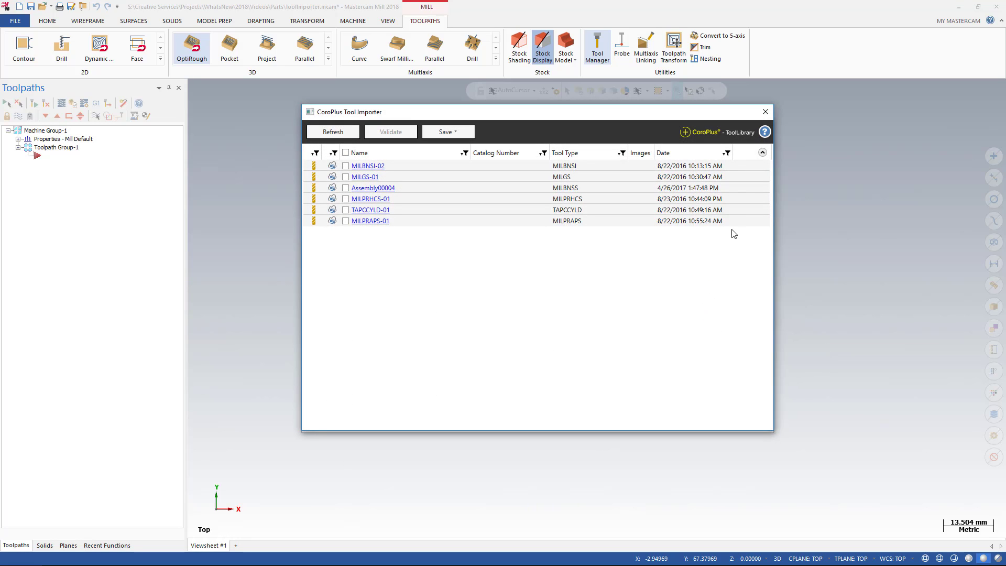
Sort the CoroPlus assemblies by date, newest first, then by name
click(726, 153)
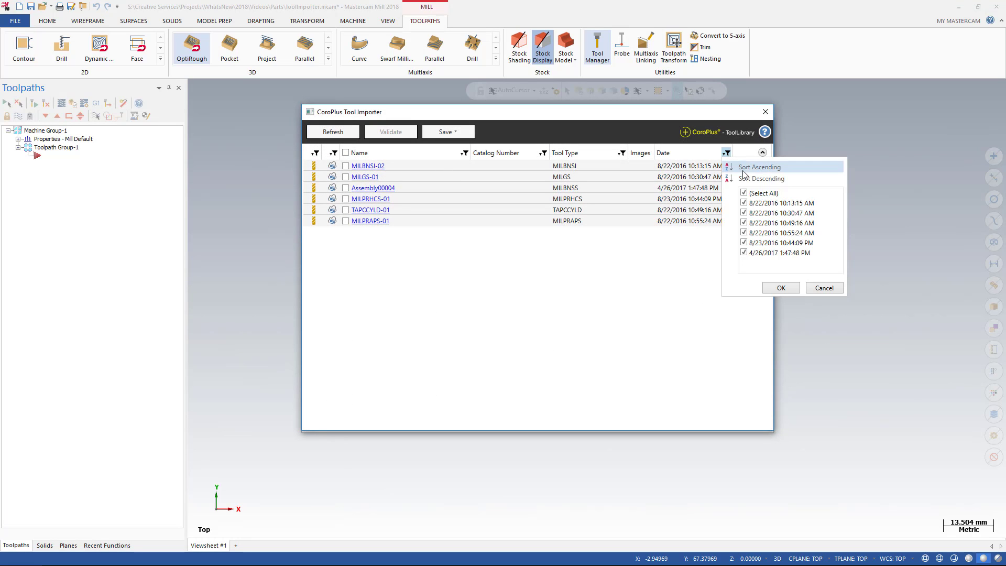
click(745, 178)
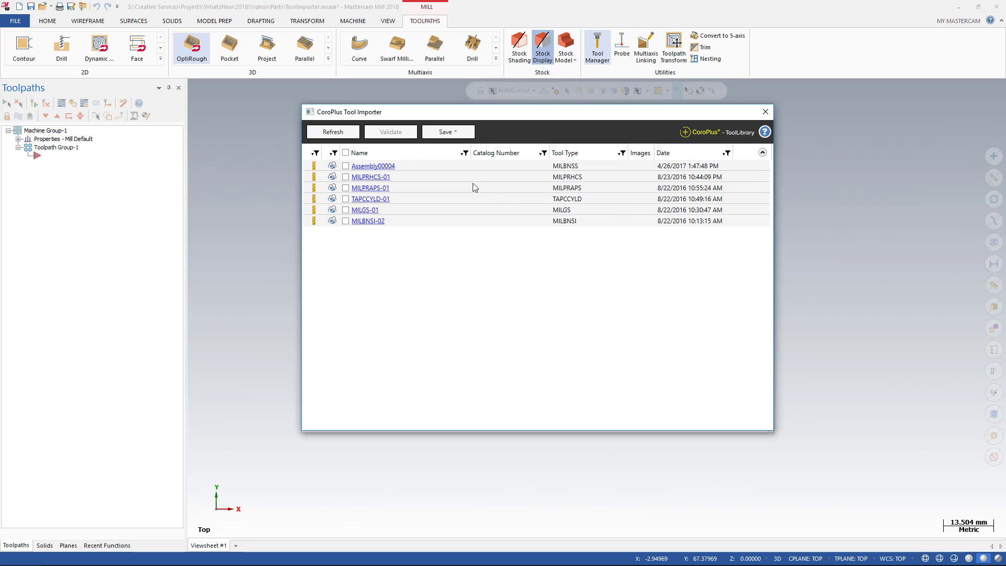
click(464, 153)
click(484, 171)
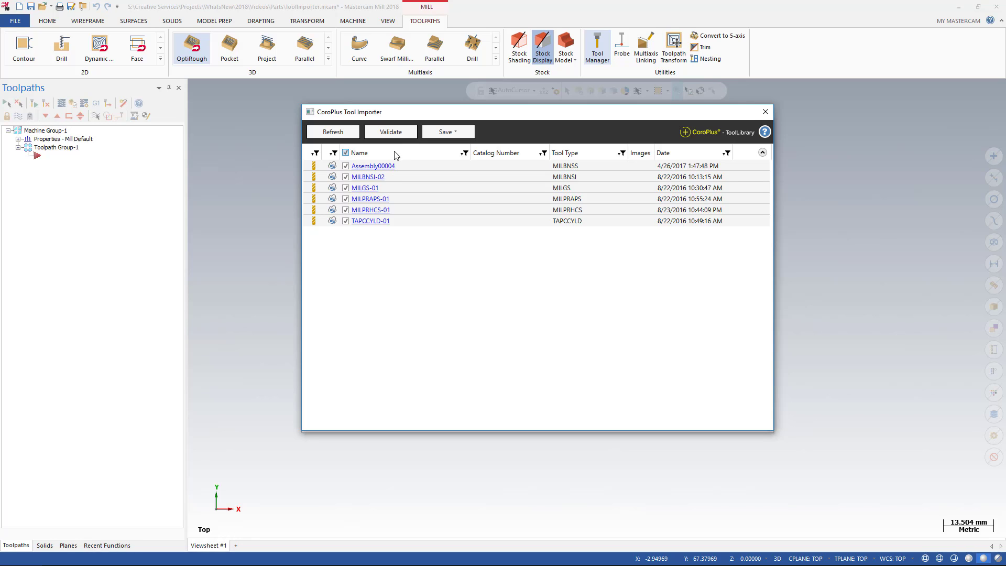
Validate the assemblies, then open slot mill 327R12-28 40002-GMM, flagged for missing geometry
click(391, 132)
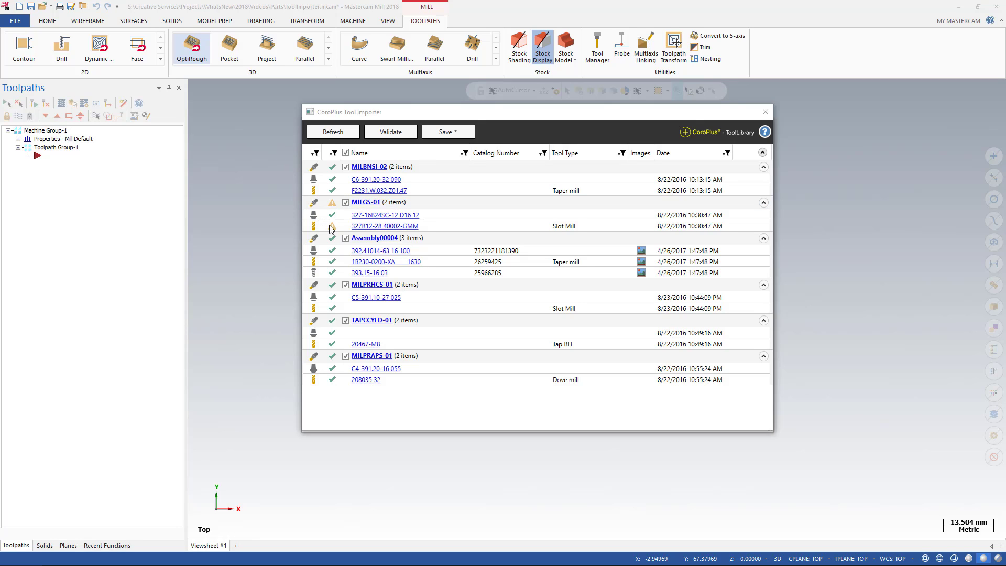
mouse_move(332, 226)
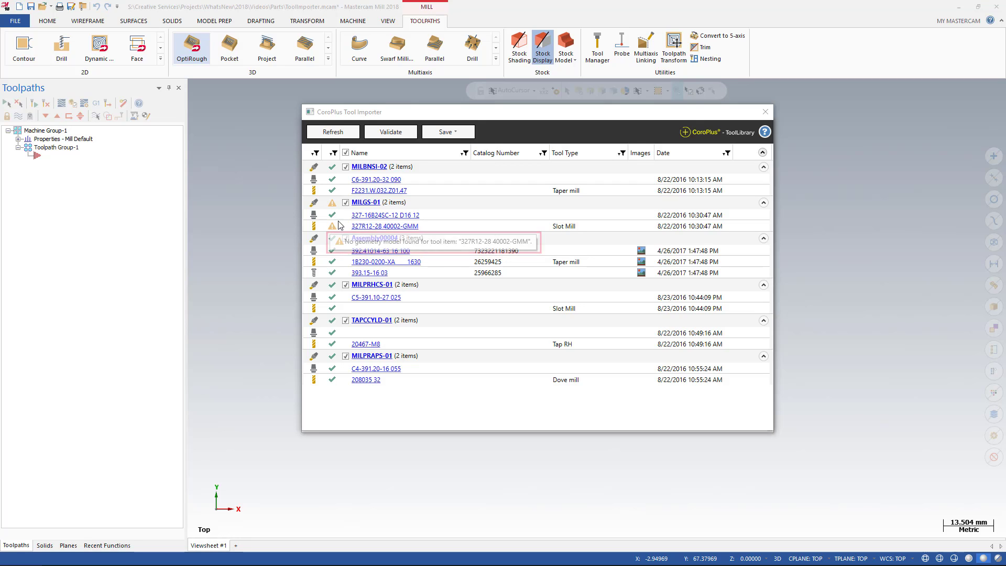
click(356, 227)
click(356, 226)
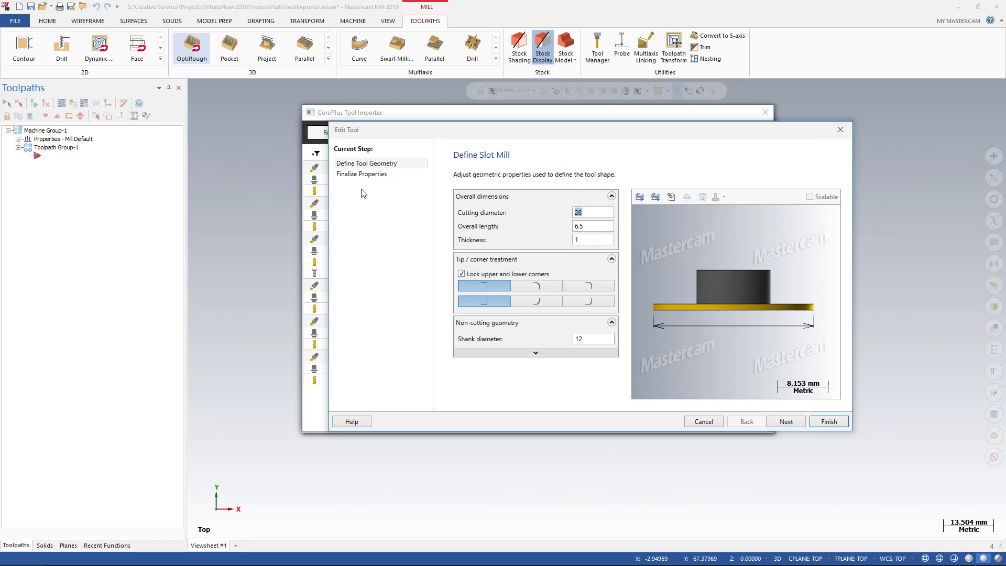
Calculate the slot mill's feeds, speeds and offsets, set Kennametal as manufacturer, and finish
click(362, 174)
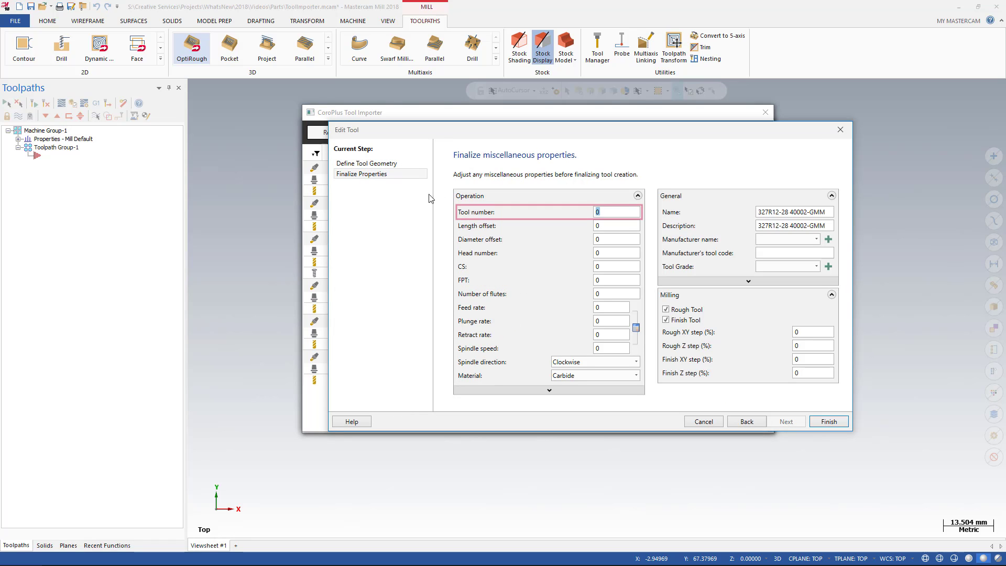
text(1)
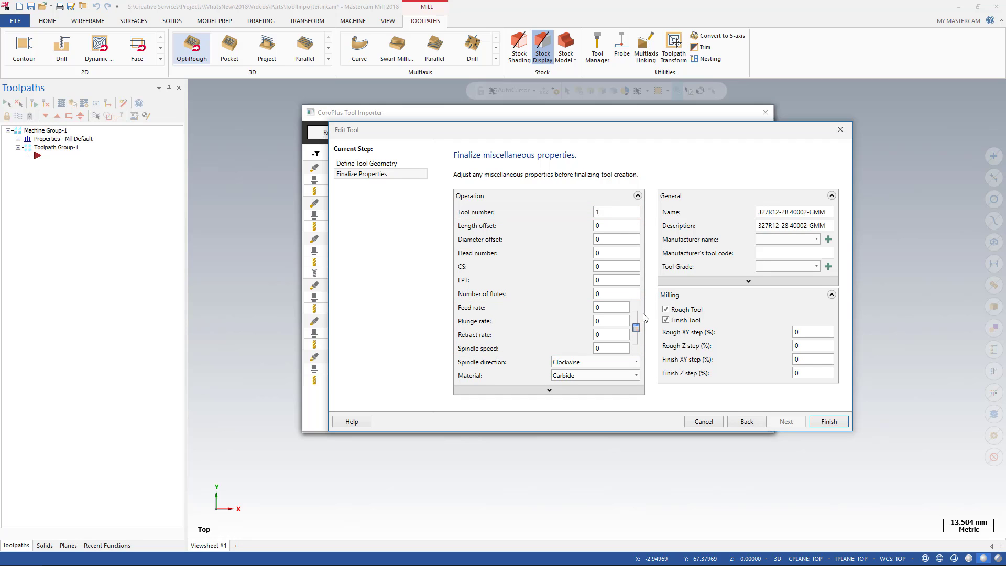
click(637, 328)
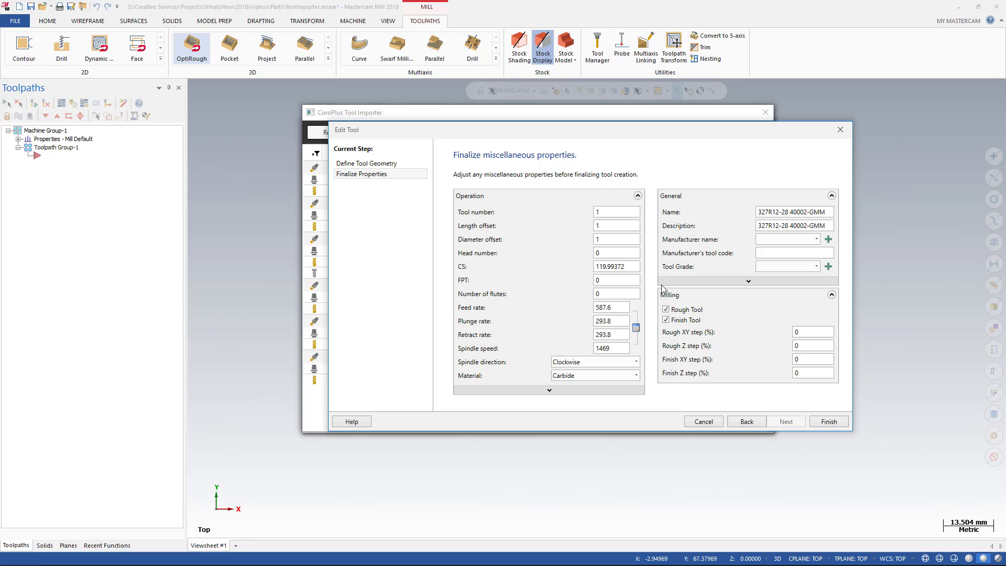
click(760, 241)
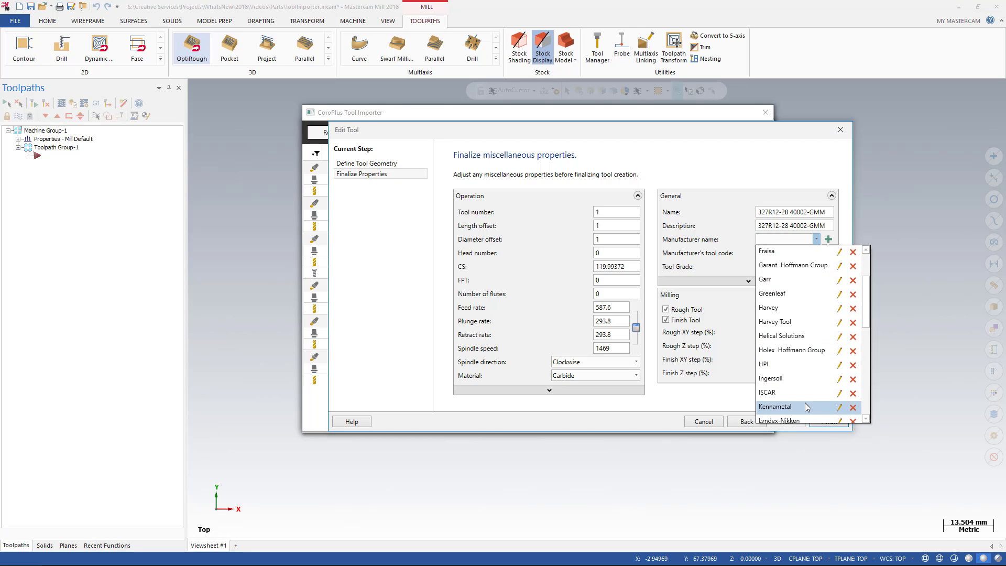
click(806, 406)
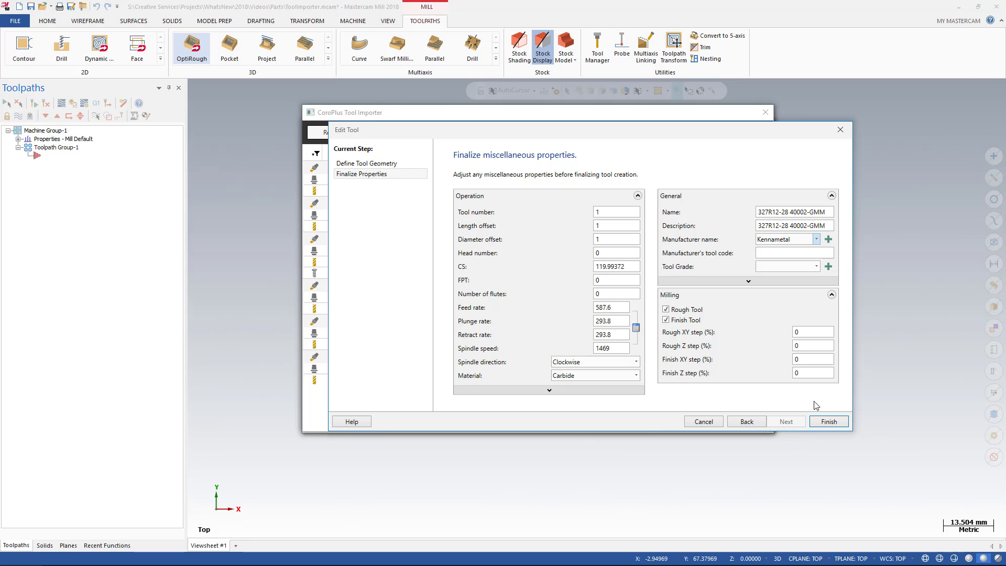
click(826, 423)
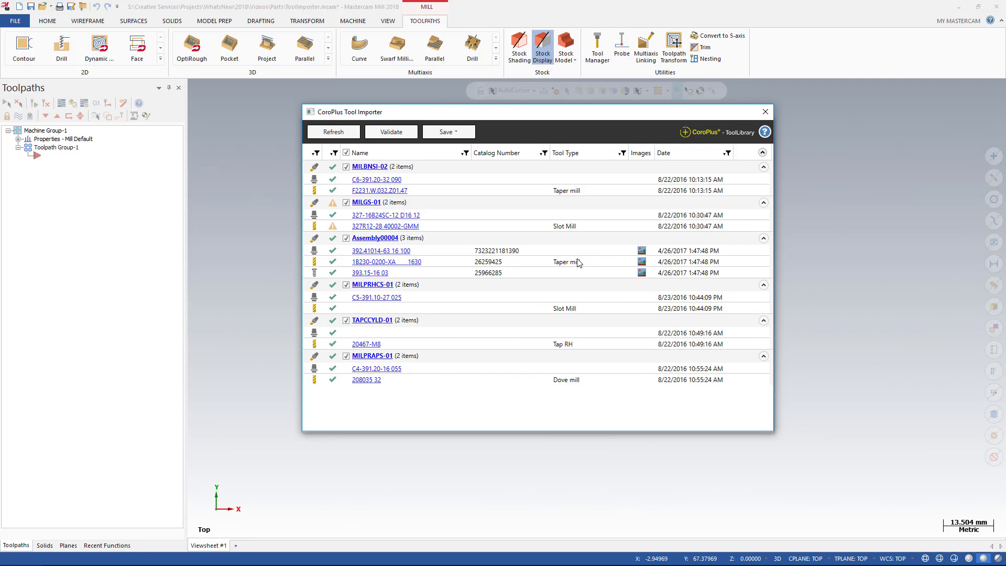
Place the MILGS-01 assembly and set its tool projection along the holder
click(366, 204)
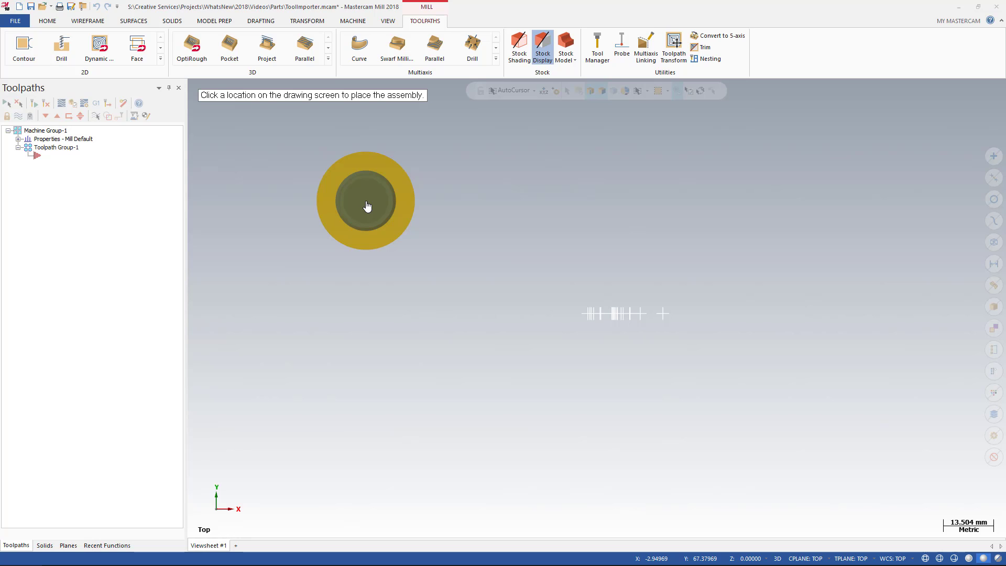
click(366, 204)
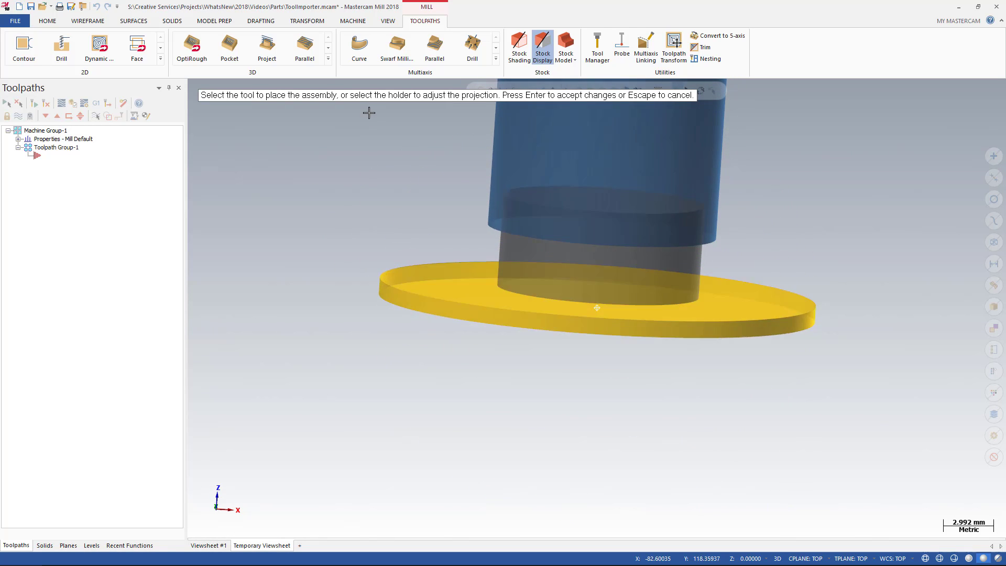
scroll(438, 204, down, 1)
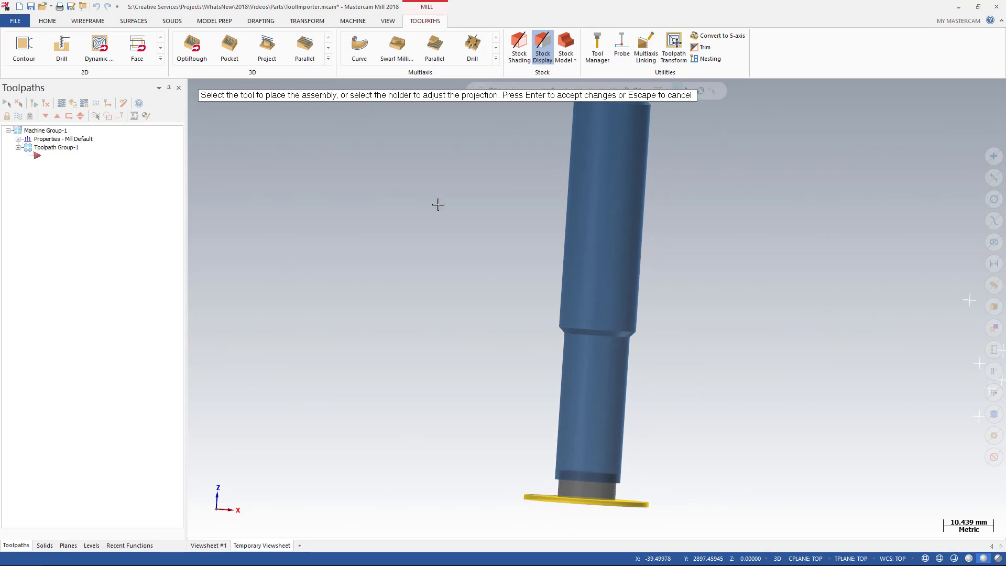
scroll(437, 205, down, 1)
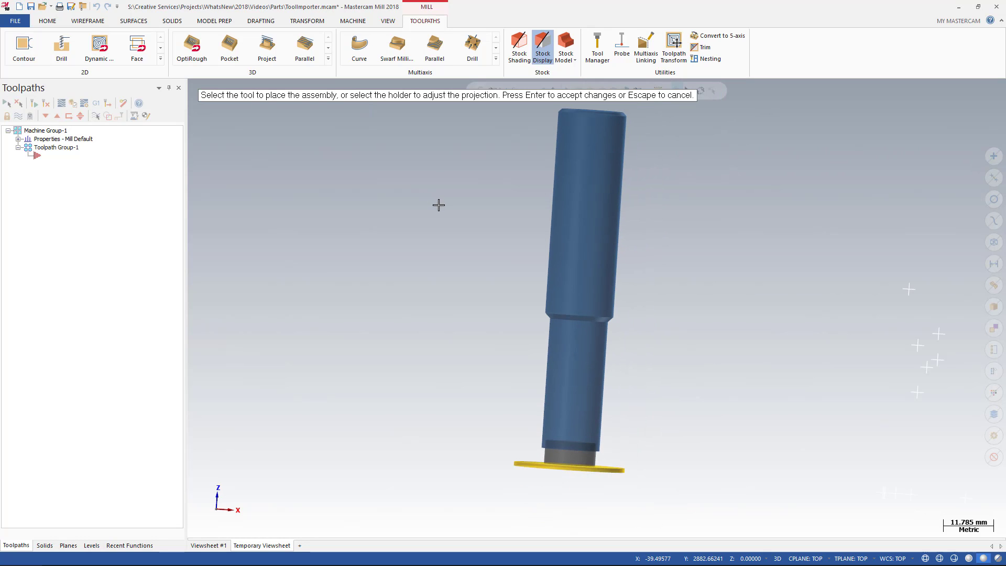
click(560, 266)
click(578, 457)
key(Return)
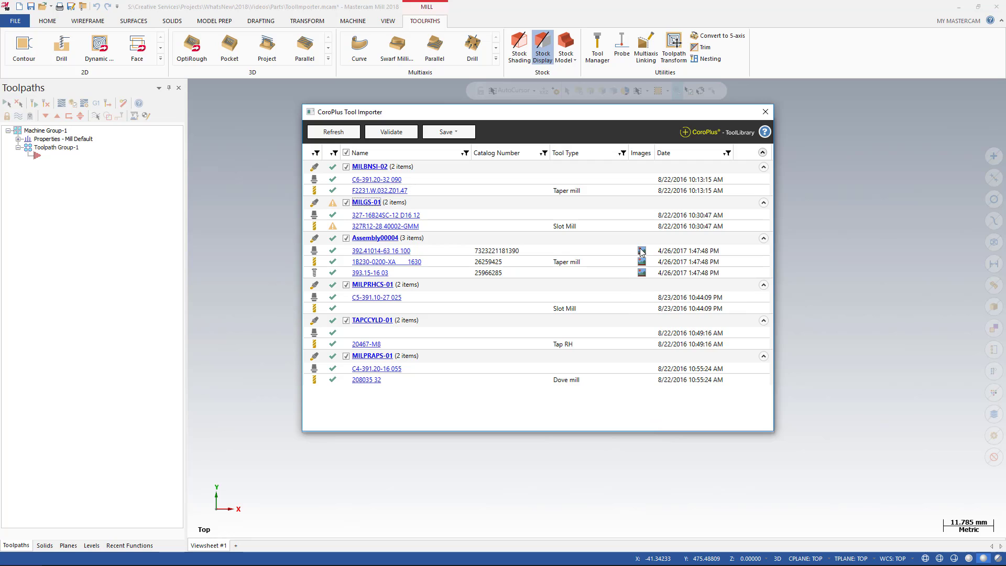
mouse_move(641, 272)
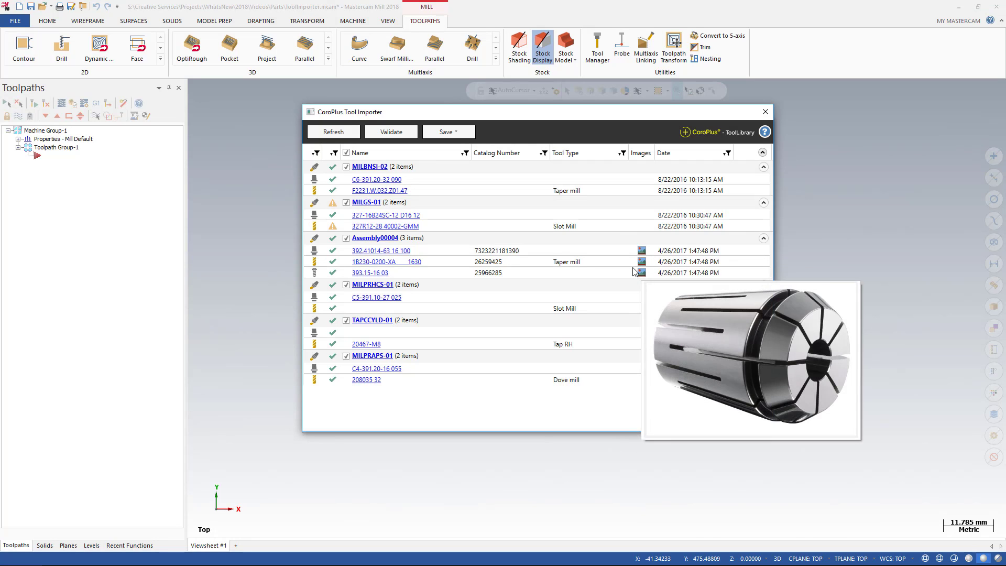
Check only MILBNSI-02, Assembly00004 and MILPRHCS-01, and save them to the part
click(345, 152)
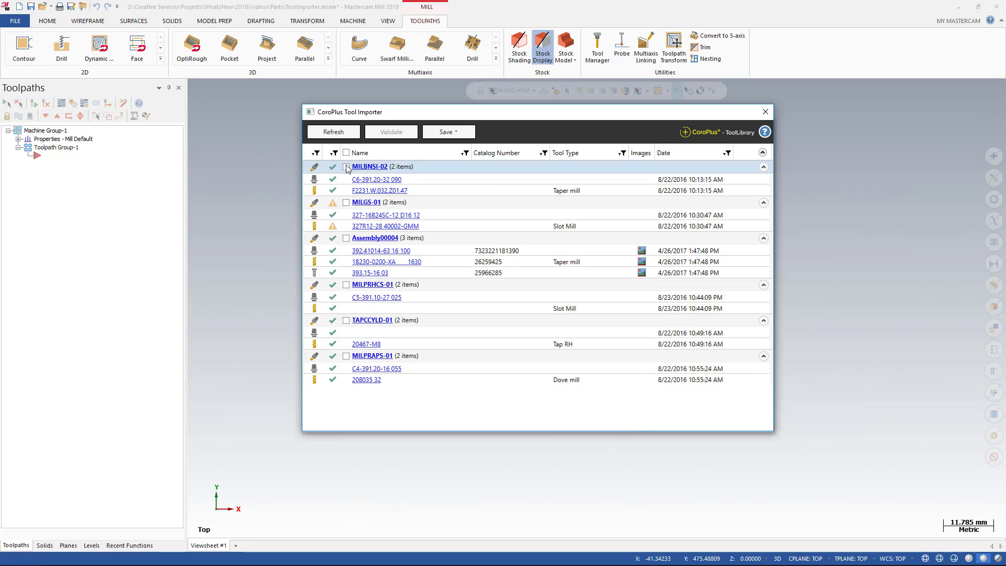
click(346, 167)
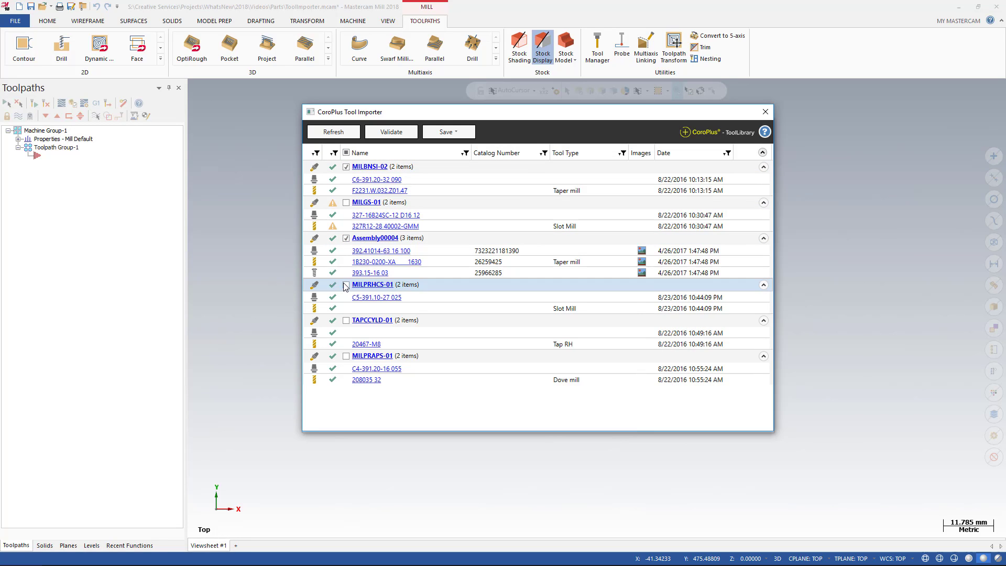
click(346, 284)
click(448, 132)
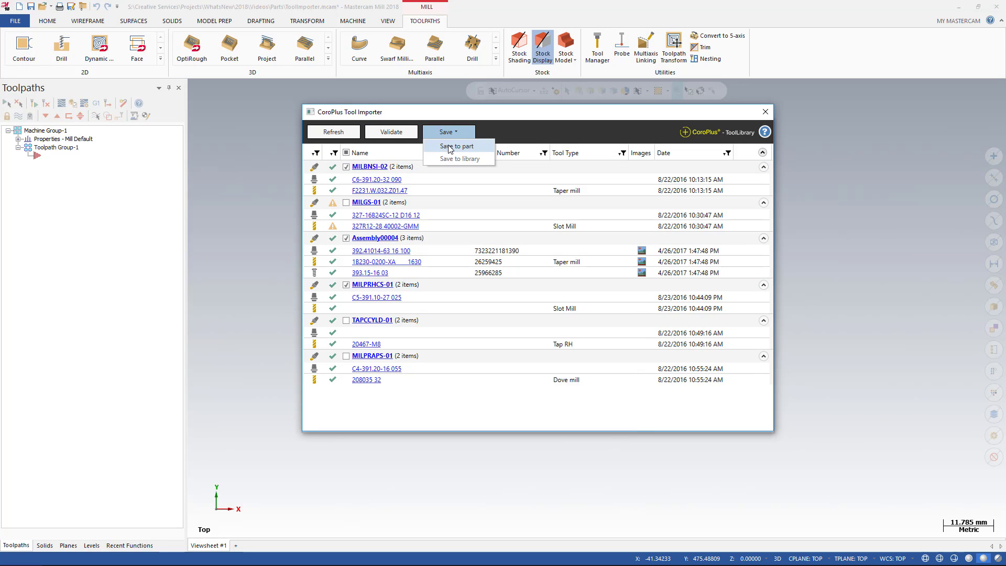
click(449, 149)
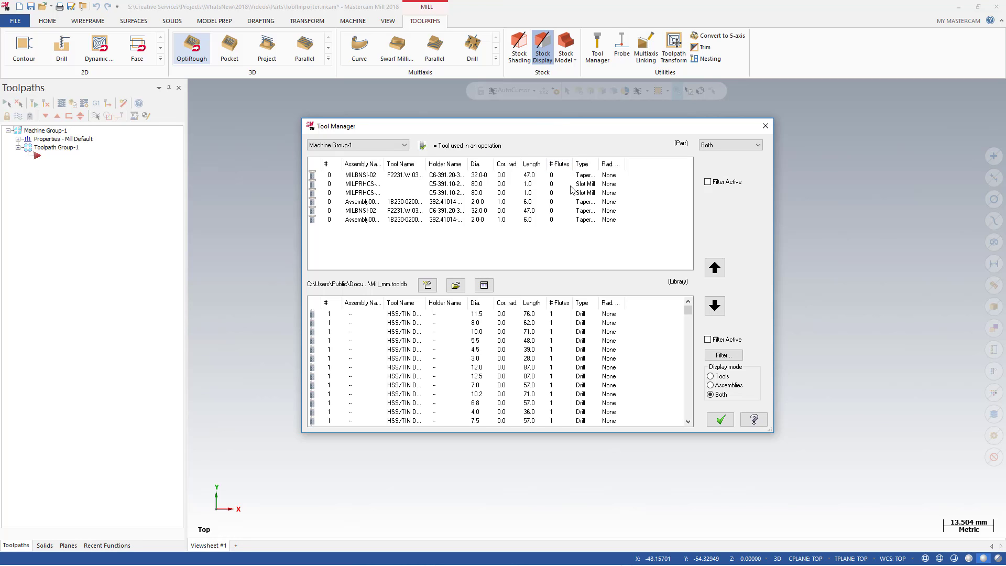
Choose Machining Cloud under the part tool list's import tool data options
right_click(496, 236)
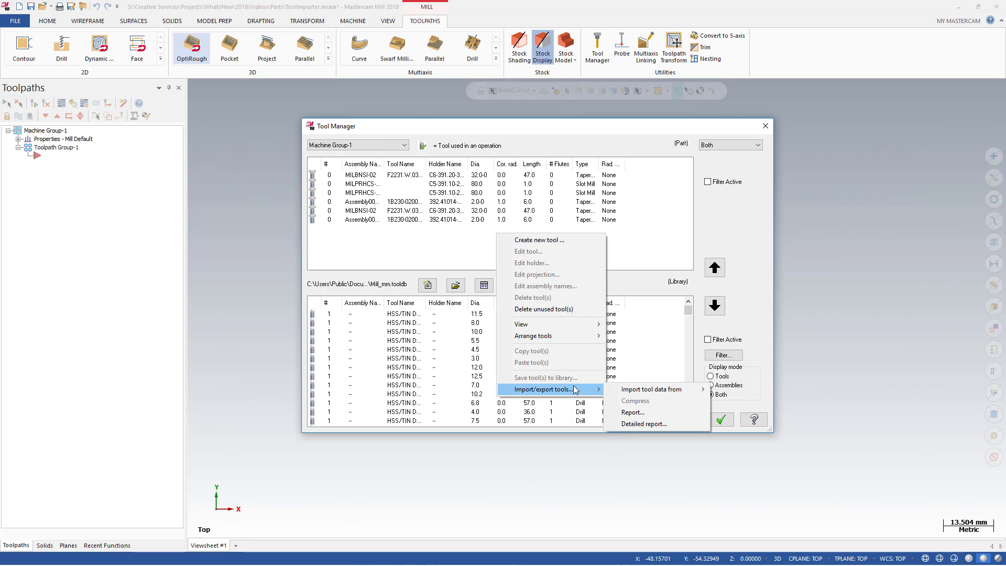
mouse_move(652, 389)
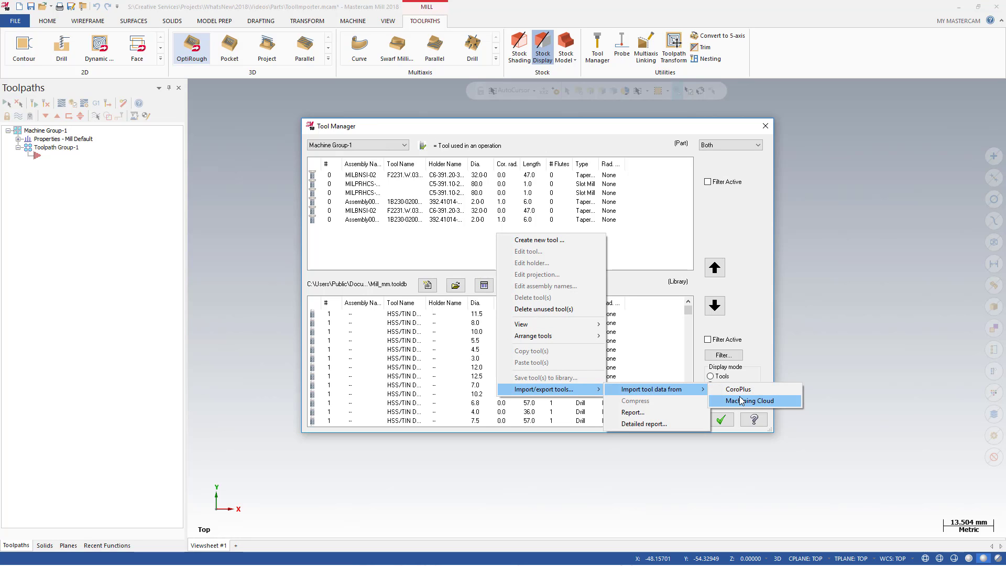
click(741, 401)
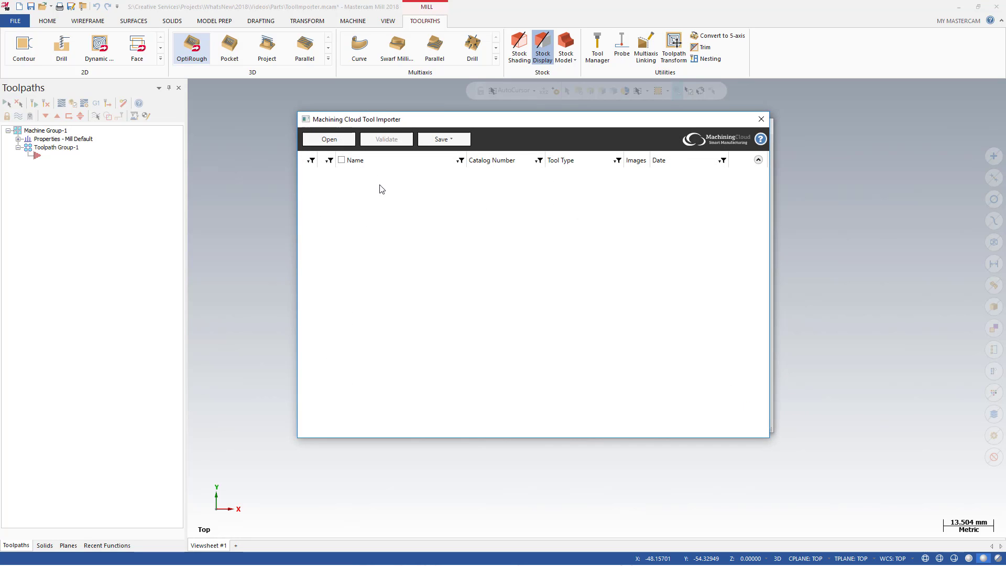
Open Export_Cases_Drilling.zip in the Machining Cloud Tool Importer
click(335, 139)
click(388, 202)
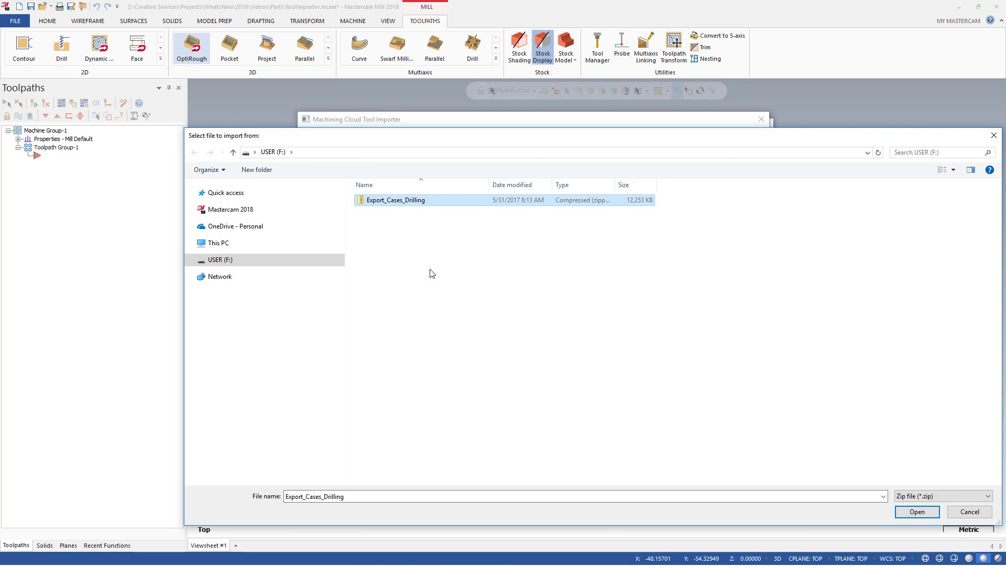
key(Return)
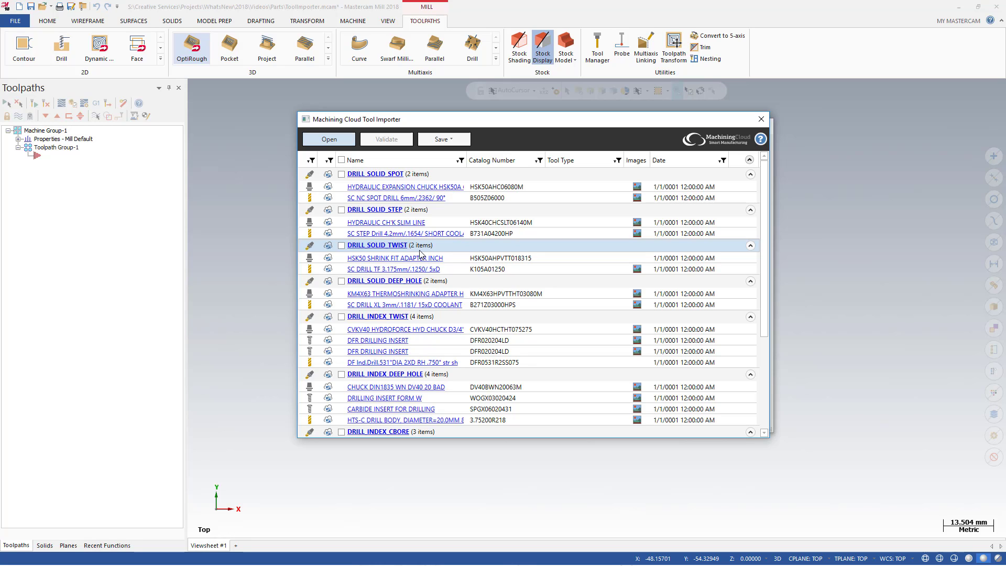
Check and validate DRILL SOLID SPOT as a Spot Drill, then save it to the part
click(341, 173)
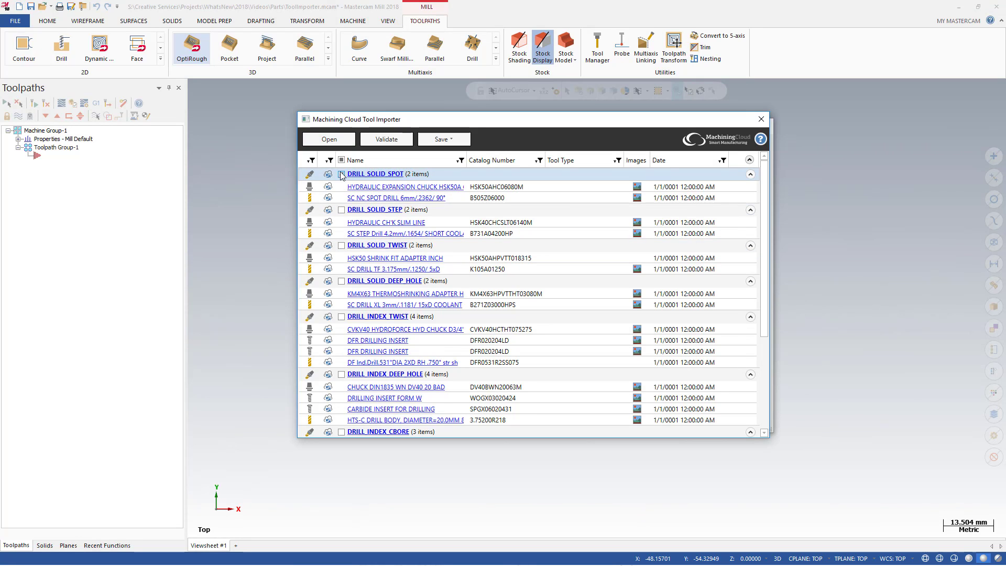
click(376, 144)
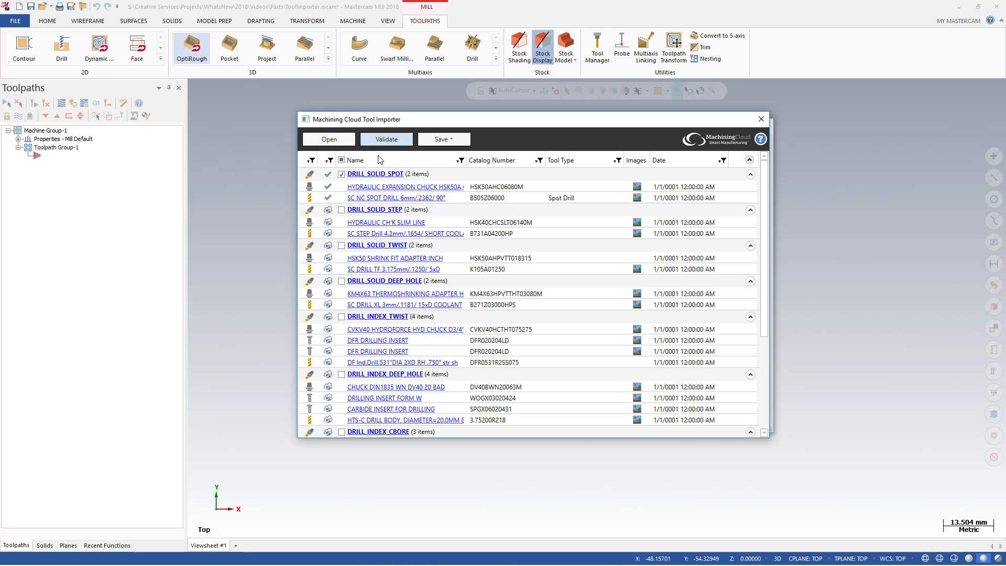
click(437, 142)
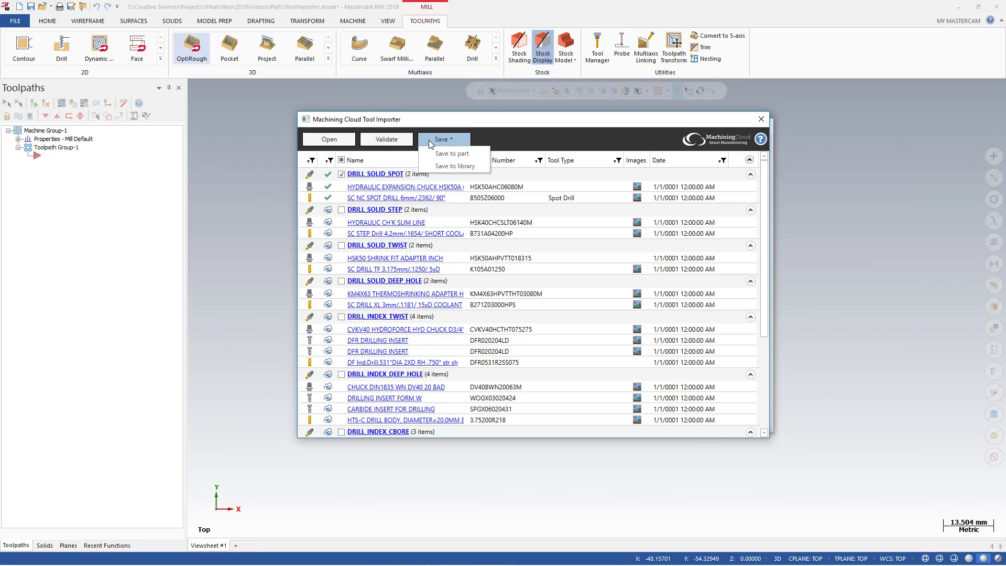
click(440, 152)
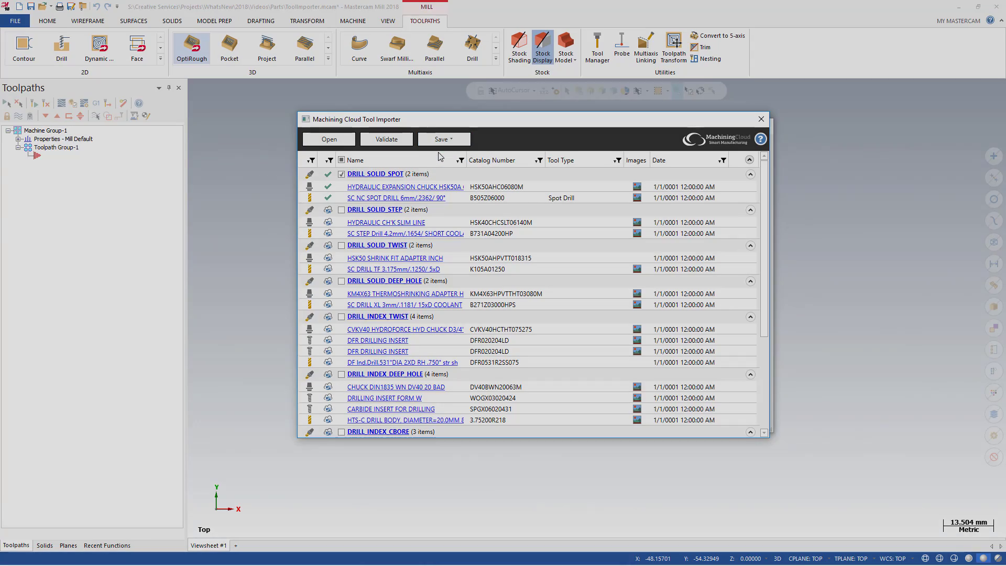